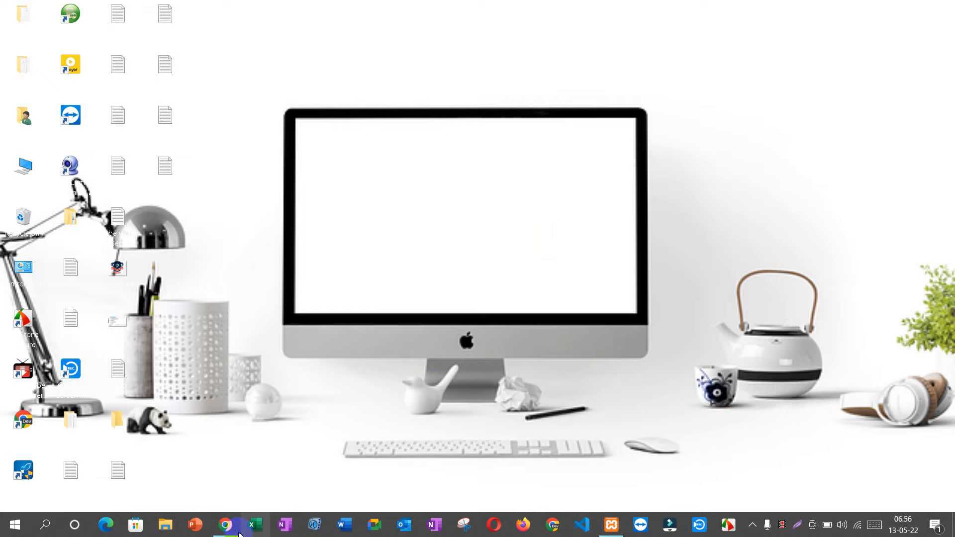
Step: Switch to Chrome showing the WordPress admin dashboard of the astra website
click(217, 531)
click(222, 527)
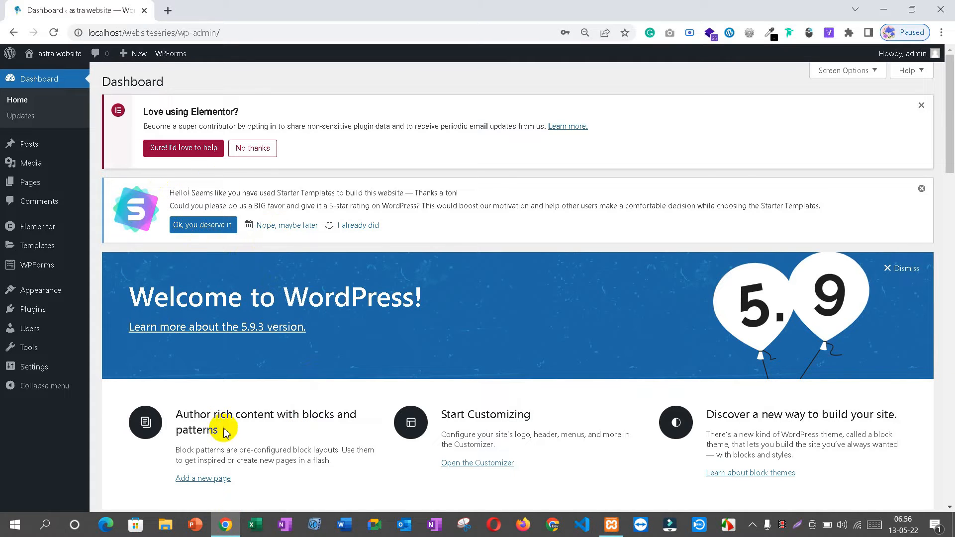
click(40, 437)
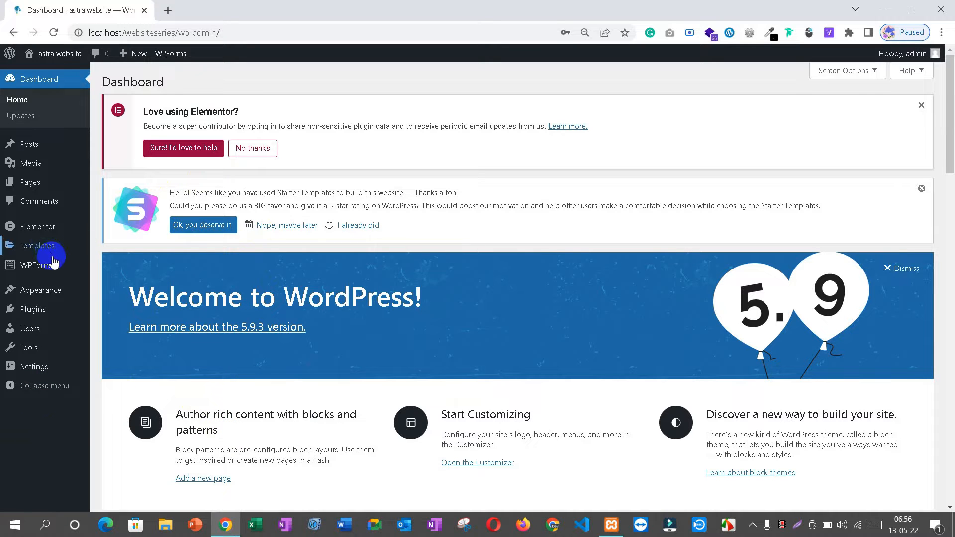
scroll(411, 251, down, 5)
scroll(413, 254, up, 5)
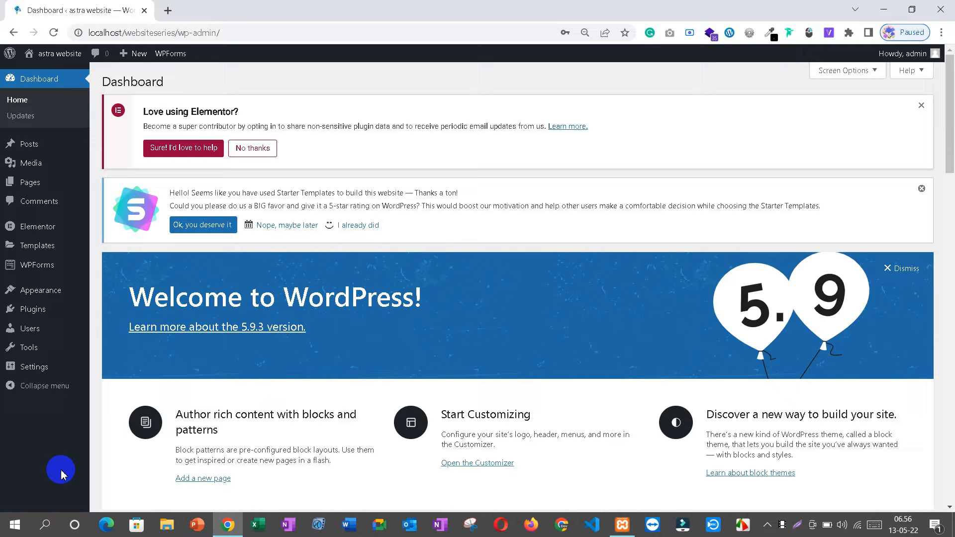
scroll(264, 377, down, 3)
scroll(204, 366, up, 3)
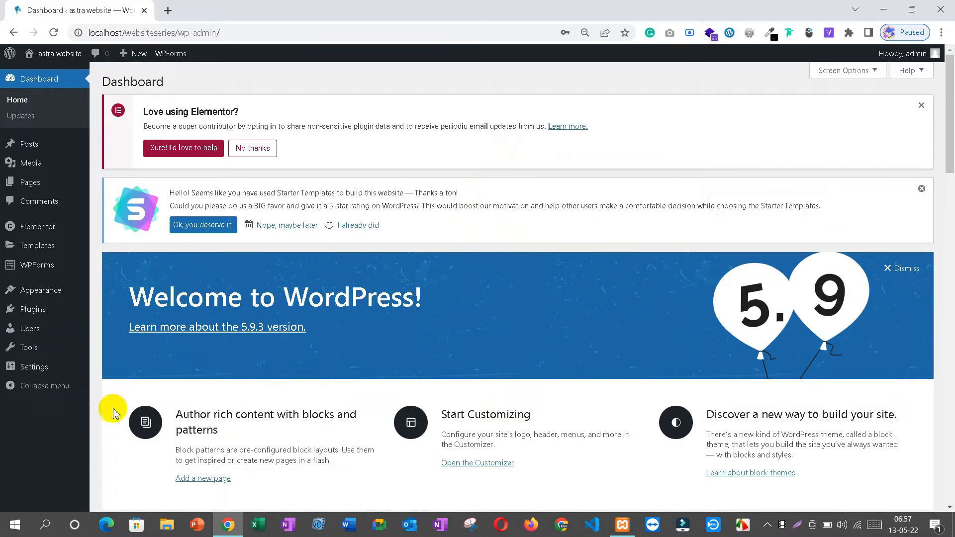
click(71, 440)
Step: Search for "wp-reset" among the plugins available to add to the site
mouse_move(39, 309)
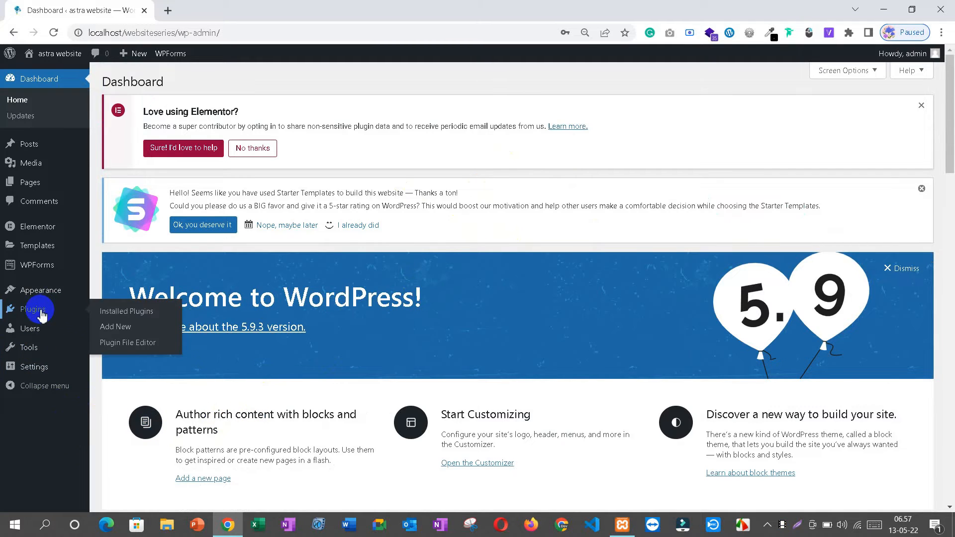
click(124, 330)
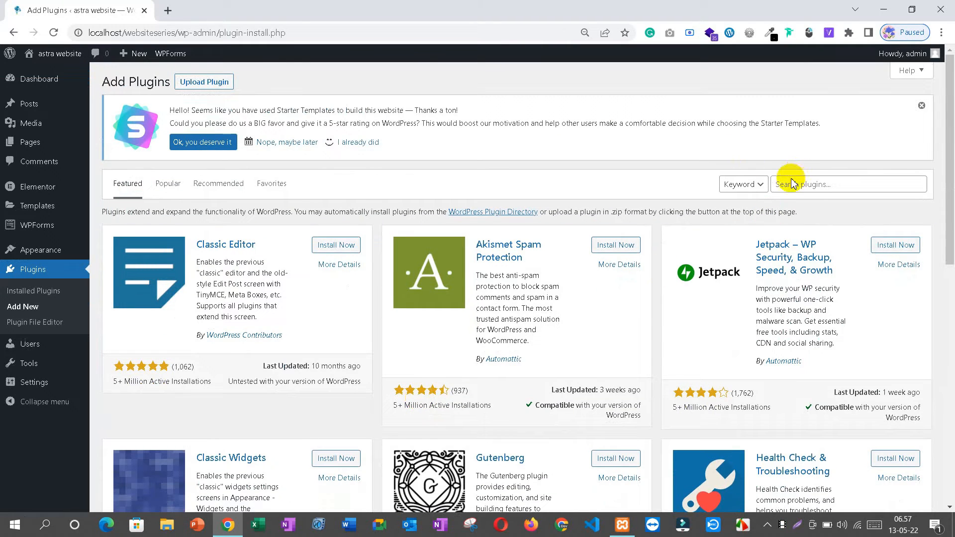
click(789, 185)
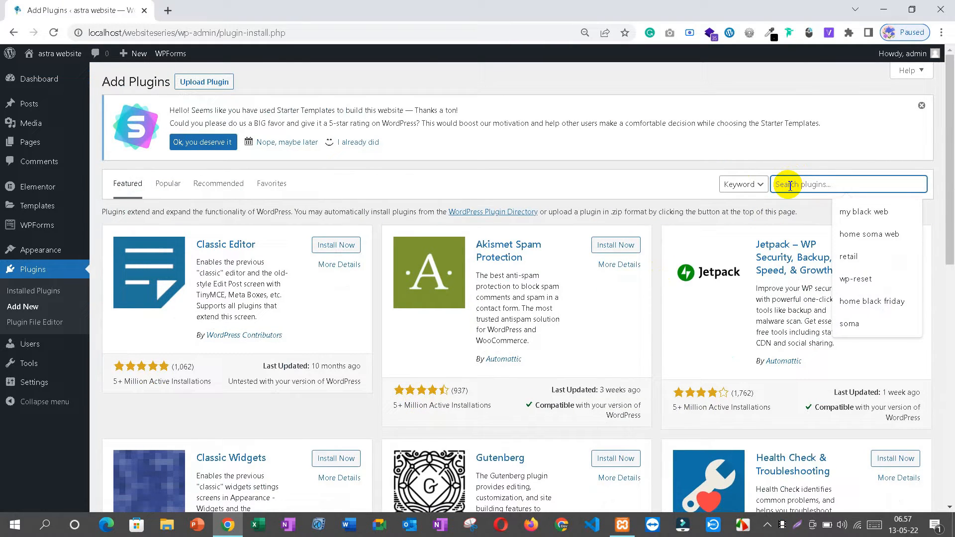
text(wp-rese)
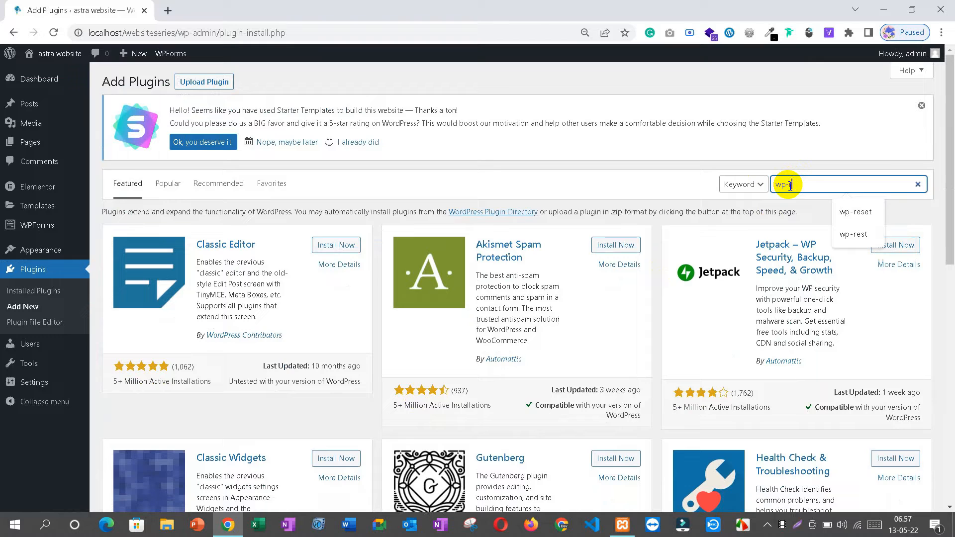
text(t)
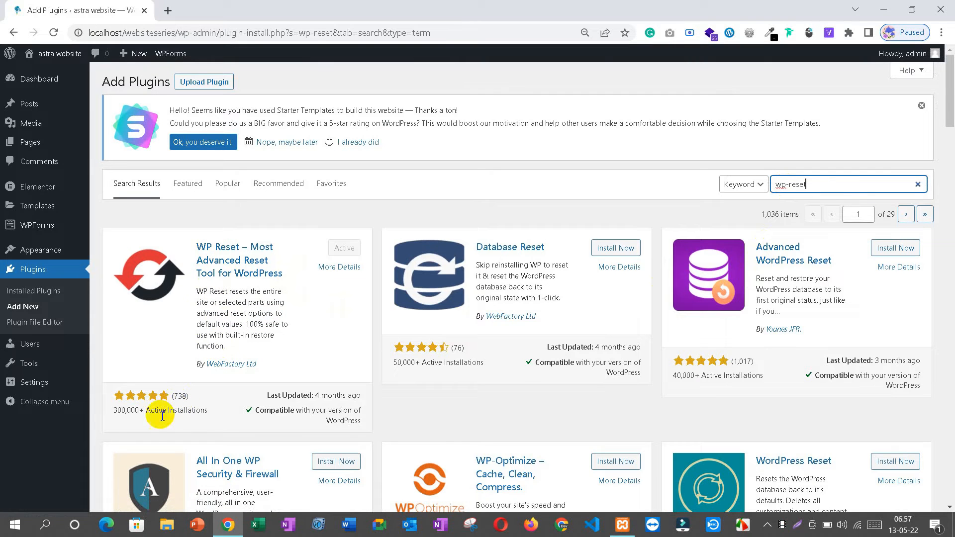
scroll(290, 300, down, 3)
scroll(290, 301, up, 3)
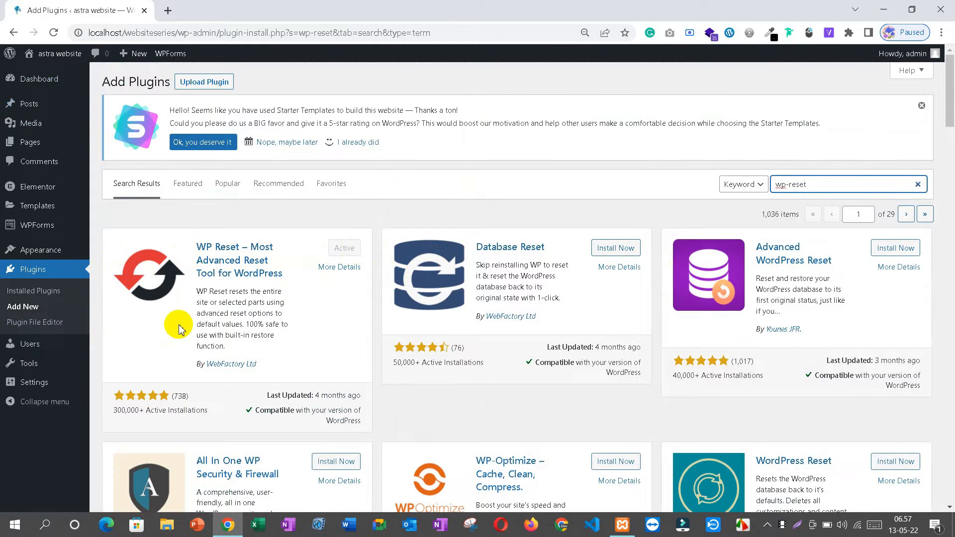
Step: Return to the dashboard and view the list of installed plugins down to the WP Reset entry
click(35, 79)
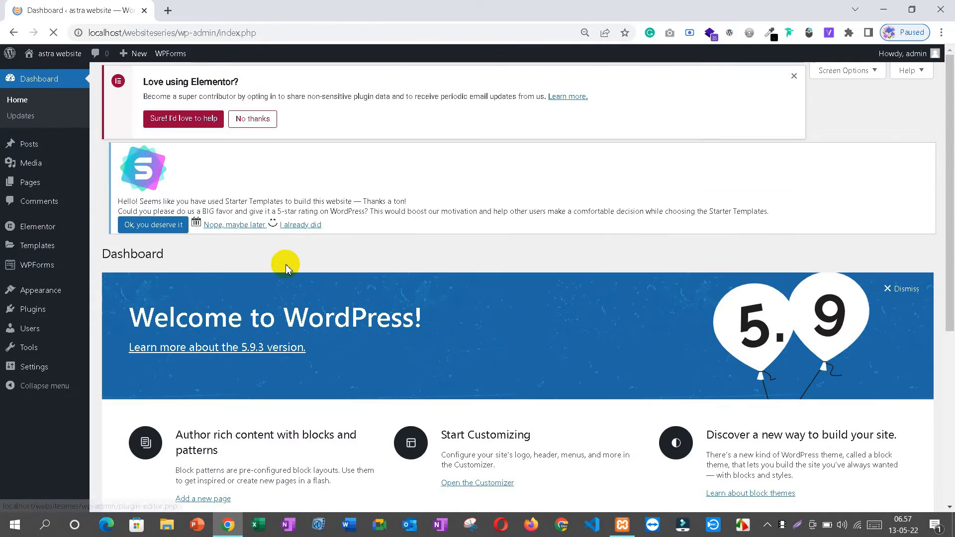
mouse_move(32, 312)
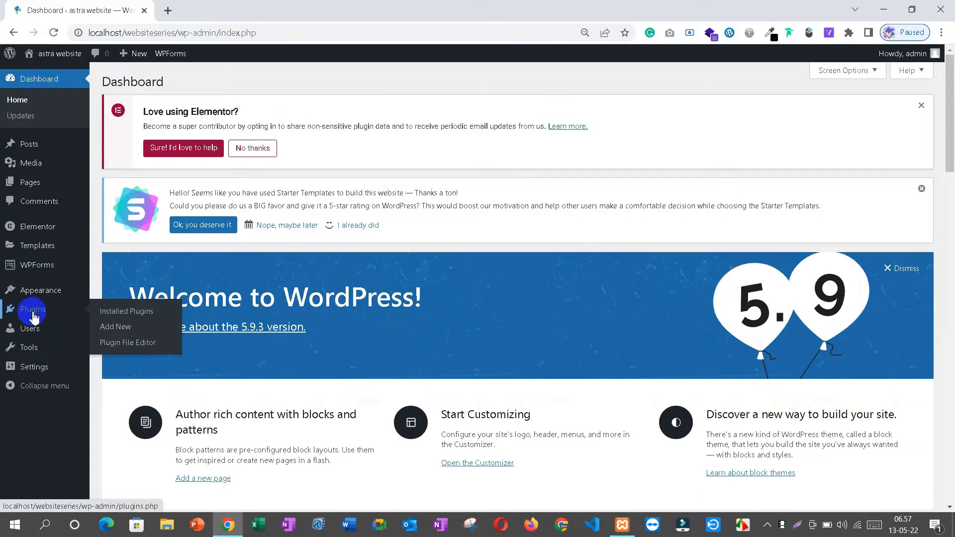
click(124, 312)
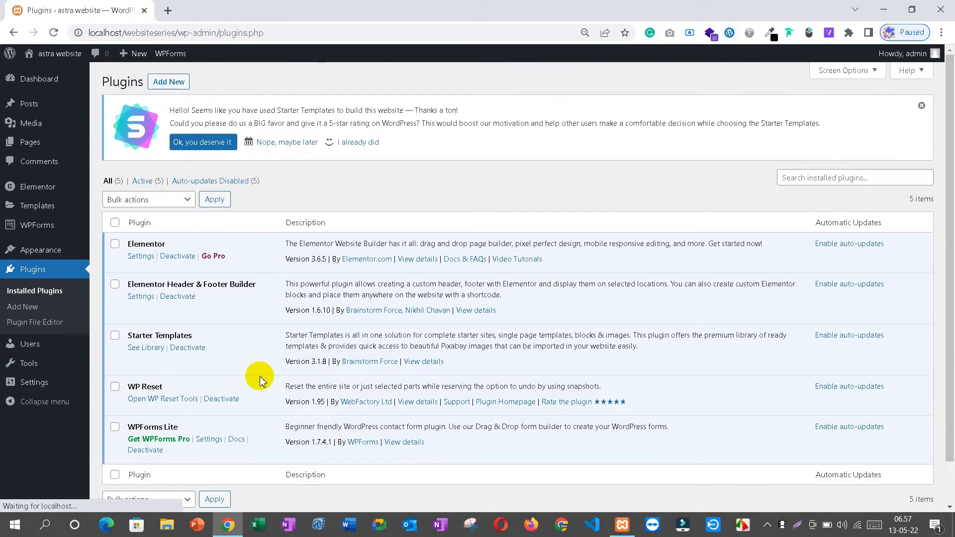
scroll(184, 373, down, 1)
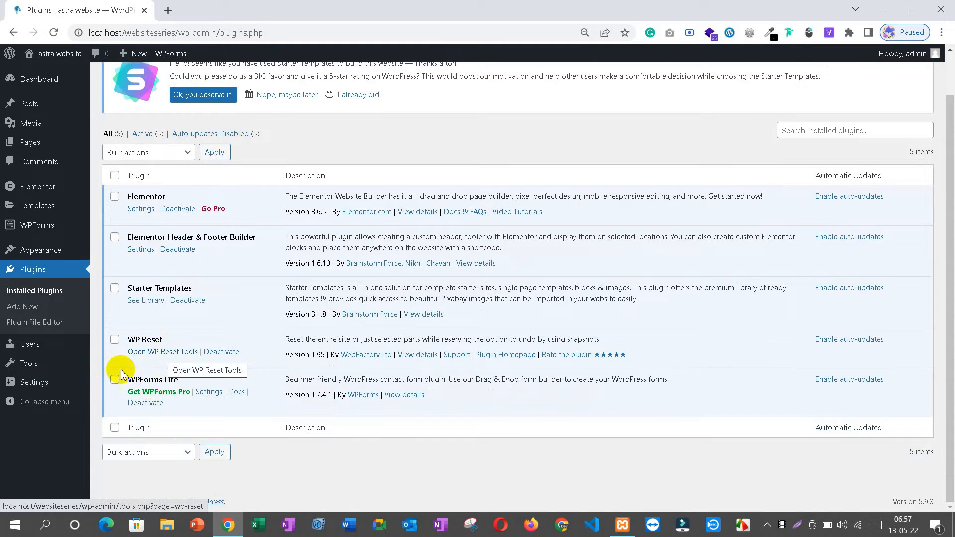
Step: Open the WP Reset tool and go to its Site Reset section
click(36, 368)
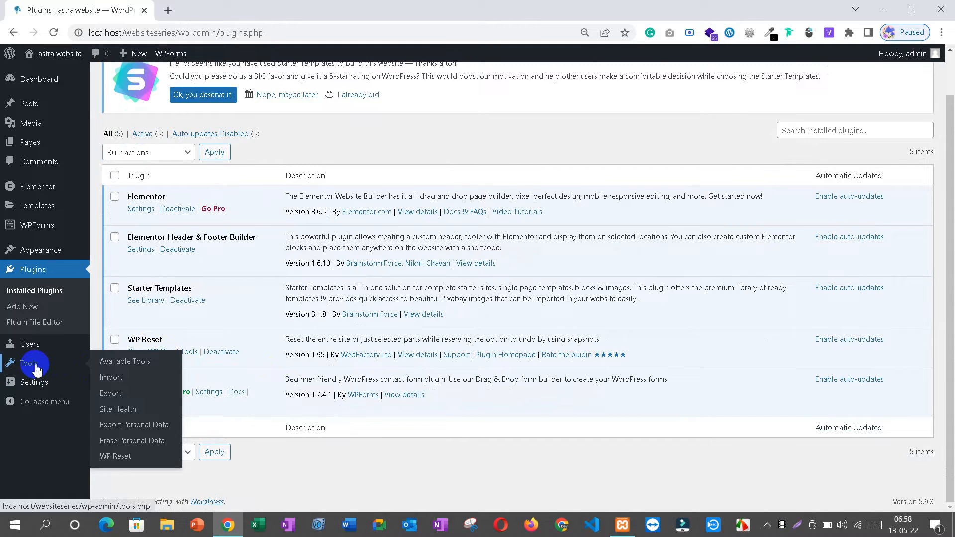
click(115, 459)
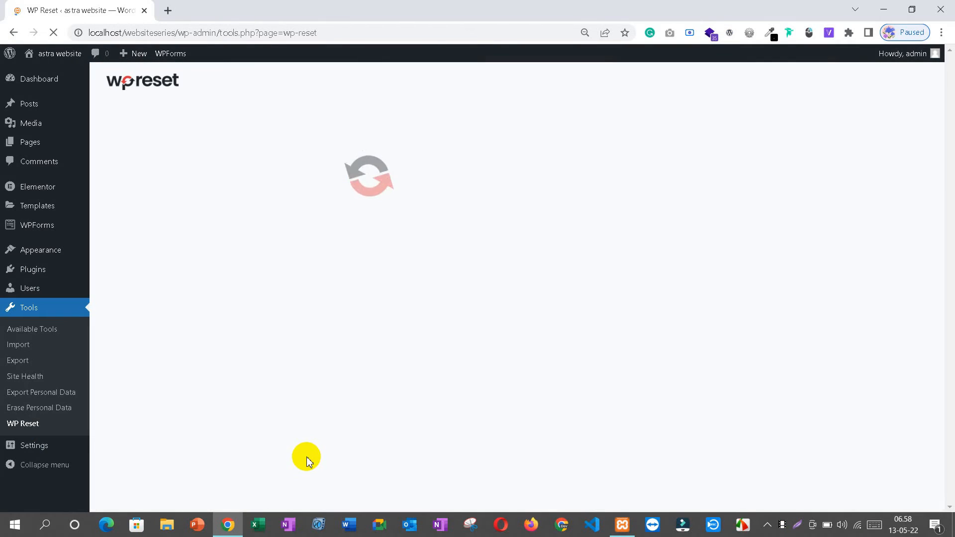
scroll(298, 417, down, 8)
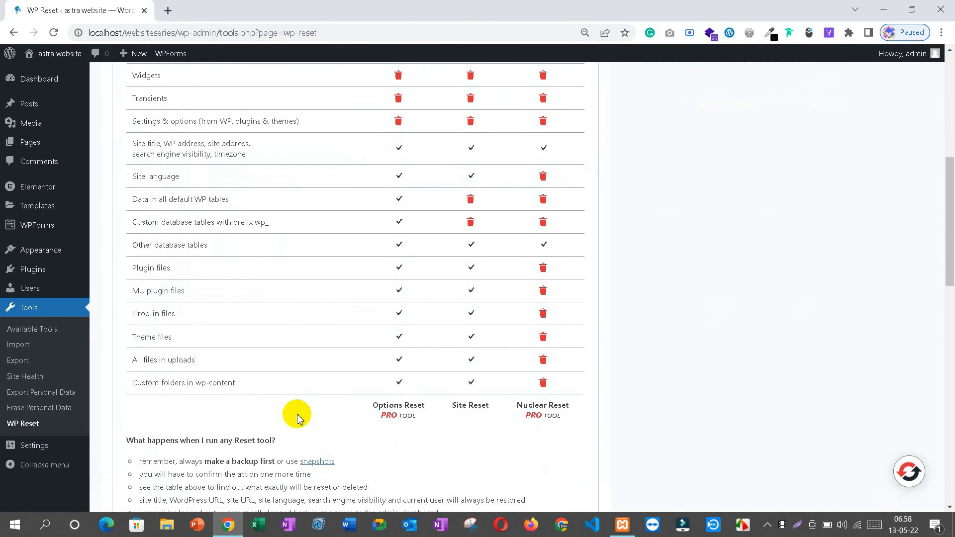
scroll(297, 416, down, 5)
scroll(297, 416, down, 7)
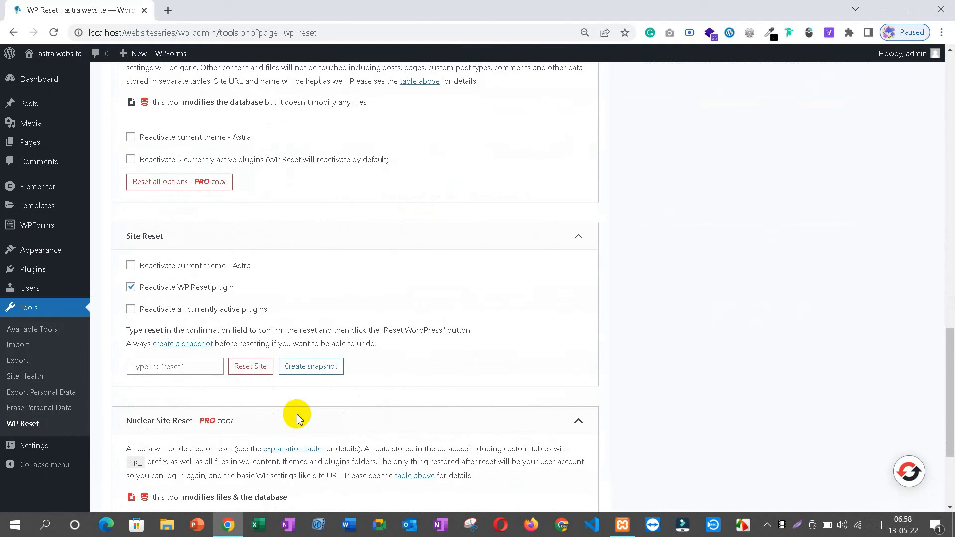
scroll(188, 348, down, 3)
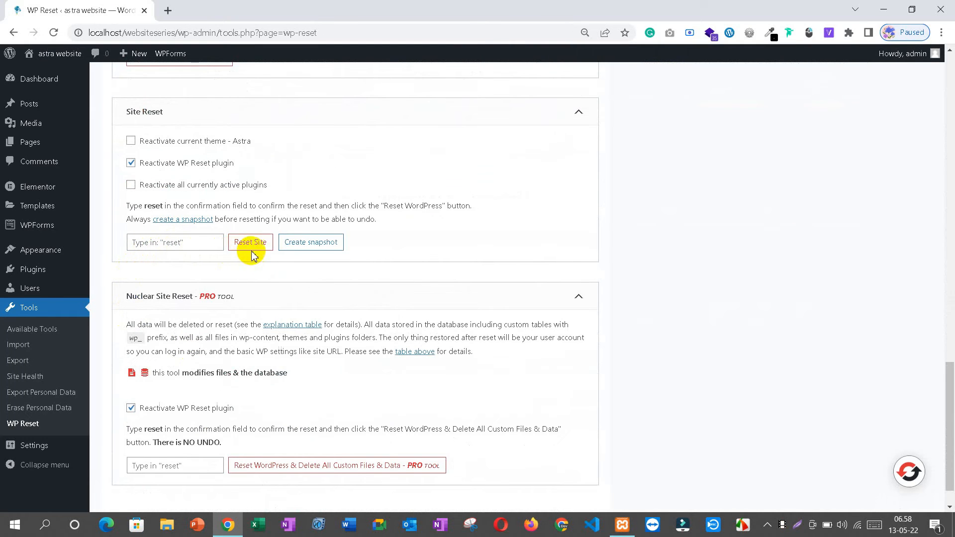
Step: Reset the WordPress site with the Site Reset tool, entering "reset" as confirmation and accepting the reset
scroll(247, 256, up, 12)
scroll(247, 261, up, 4)
scroll(247, 261, down, 12)
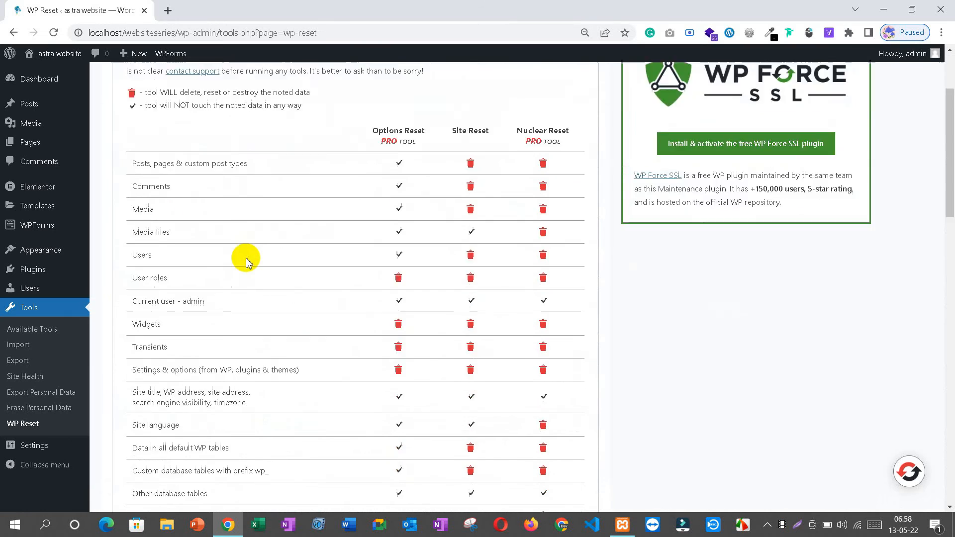
scroll(247, 262, down, 6)
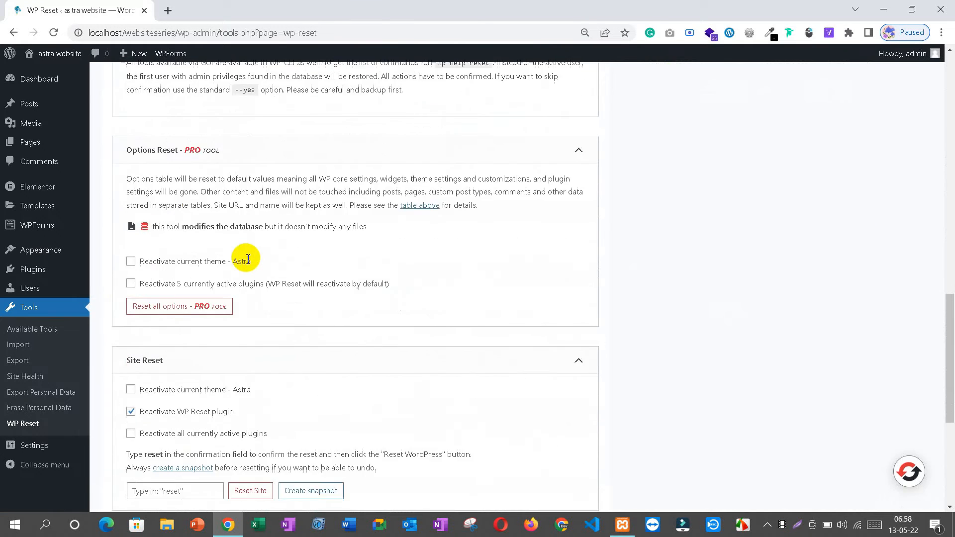
scroll(268, 331, down, 5)
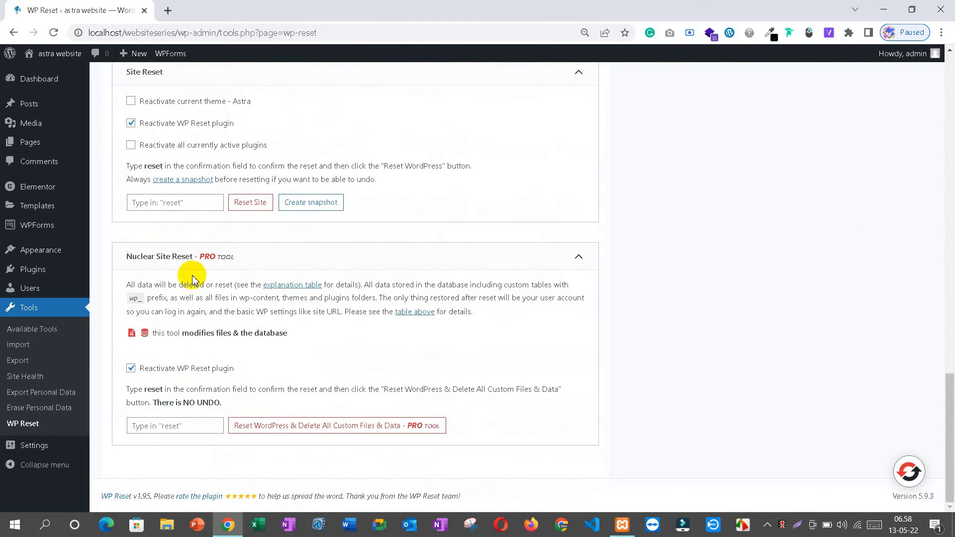
click(165, 204)
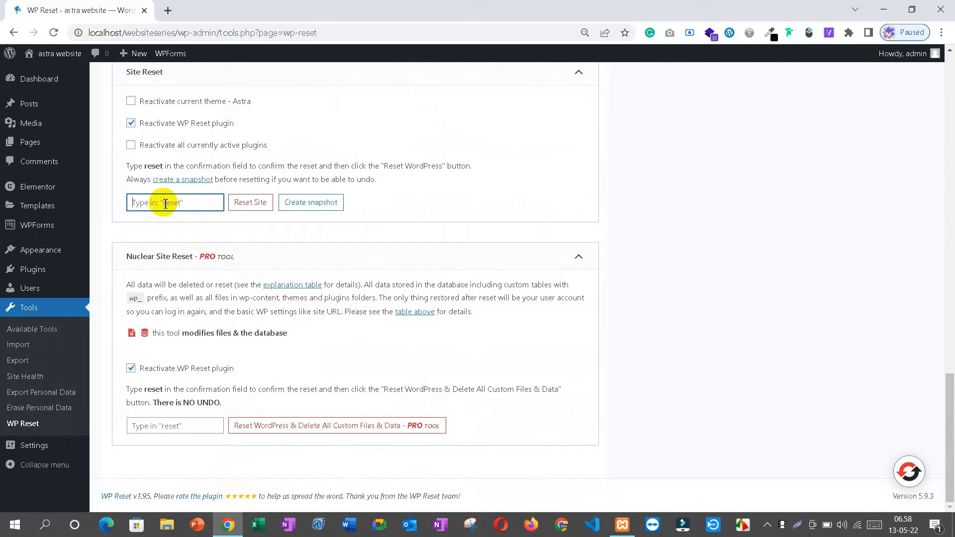
text(reset)
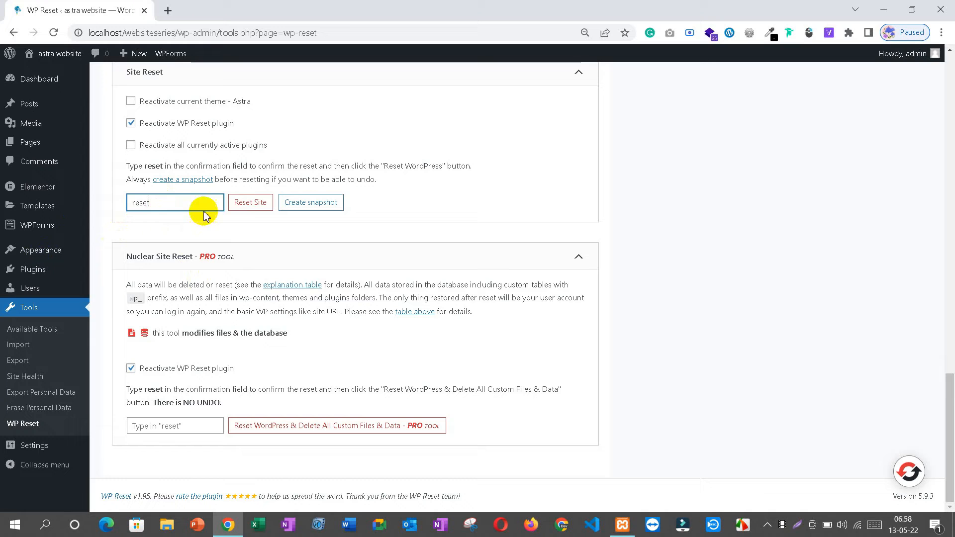
click(244, 208)
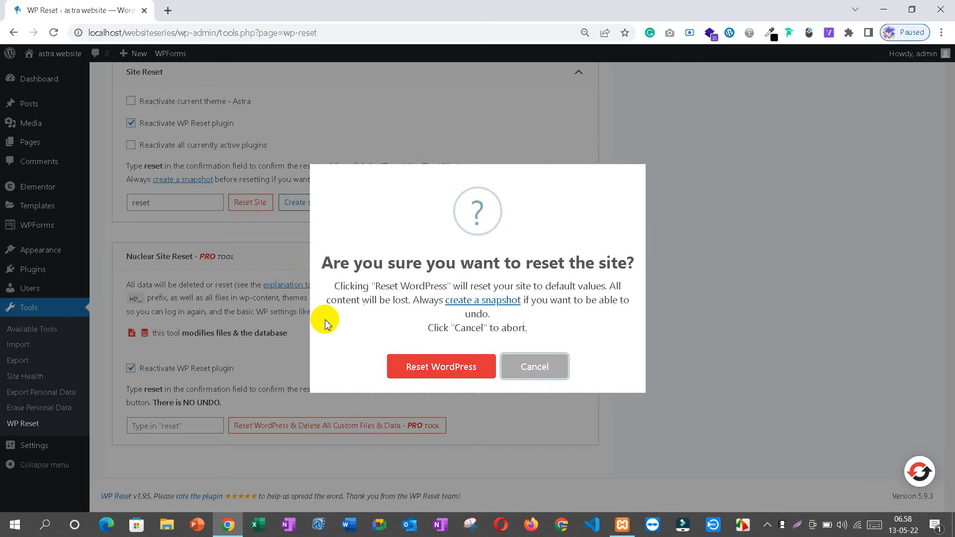
click(426, 369)
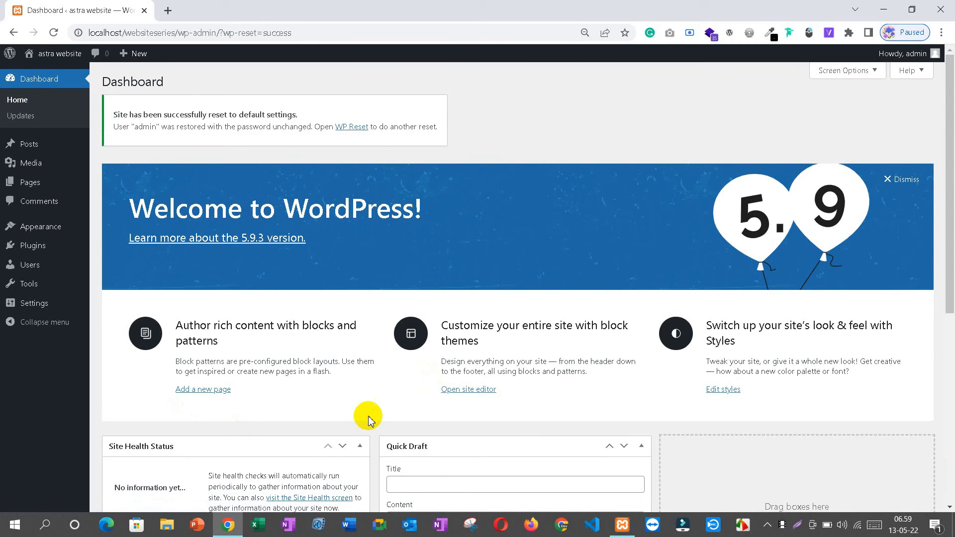
scroll(375, 417, down, 5)
scroll(373, 413, up, 5)
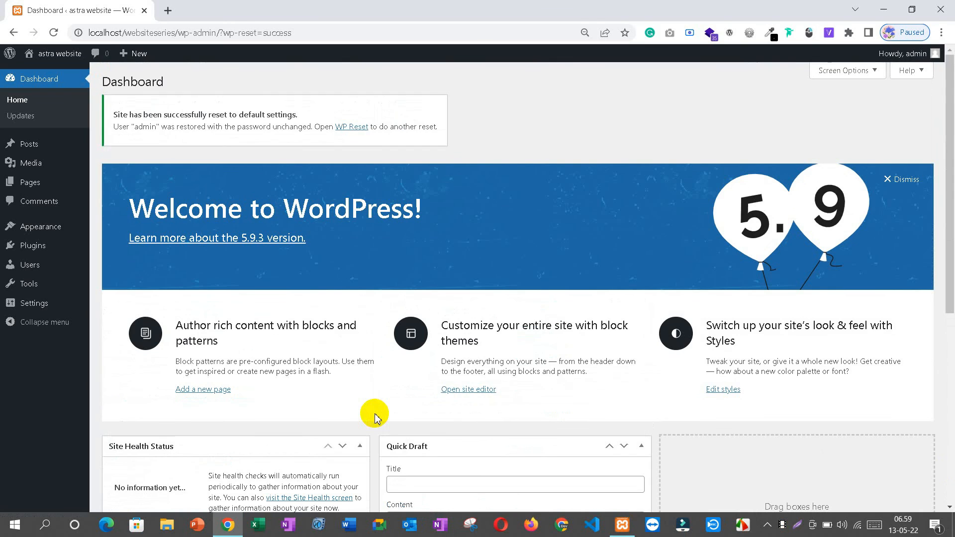
click(25, 101)
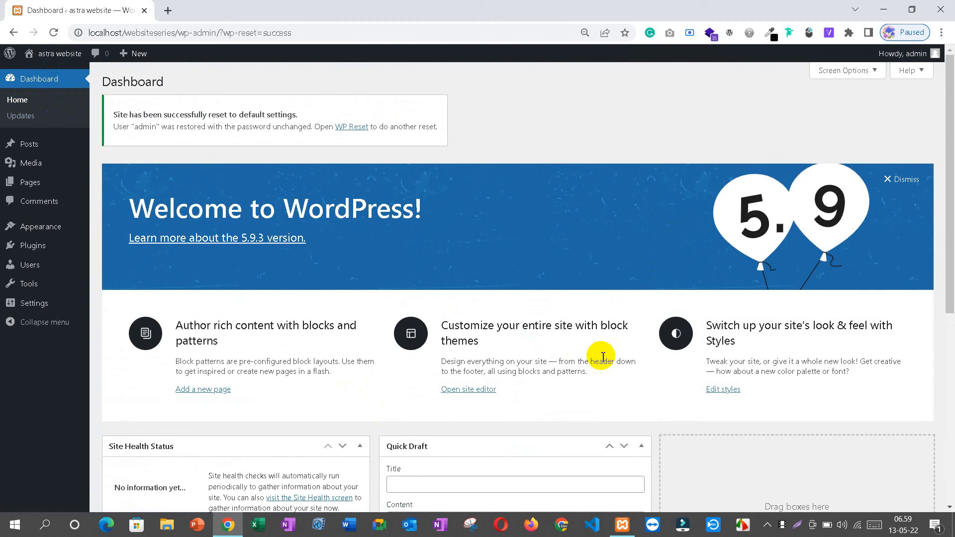